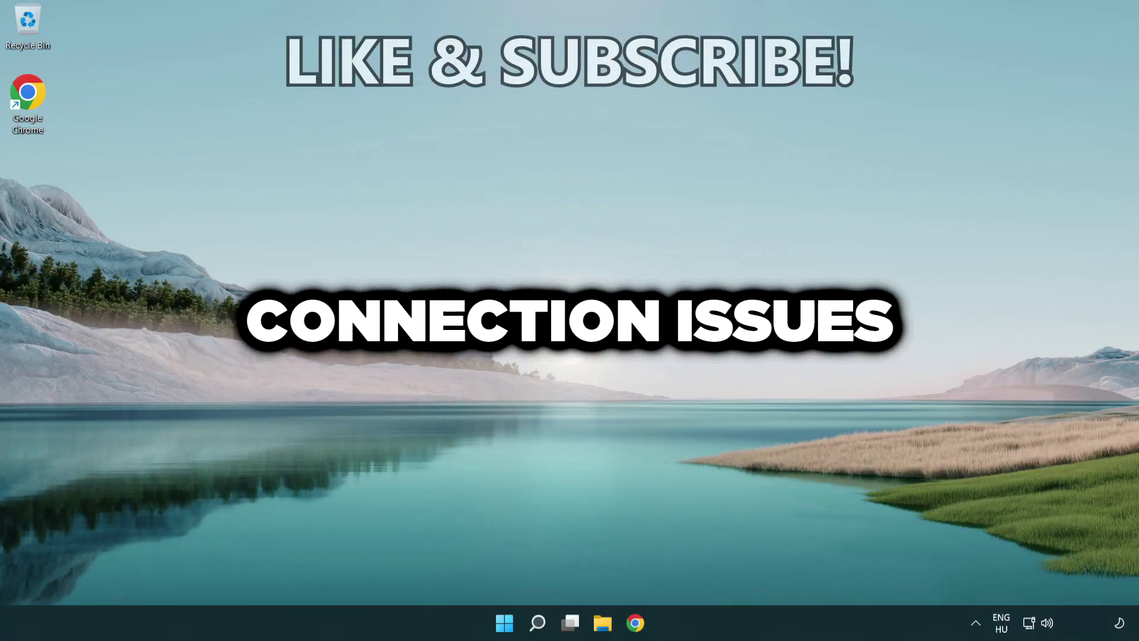
Search for cmd and run Command Prompt as administrator.
left_click(538, 631)
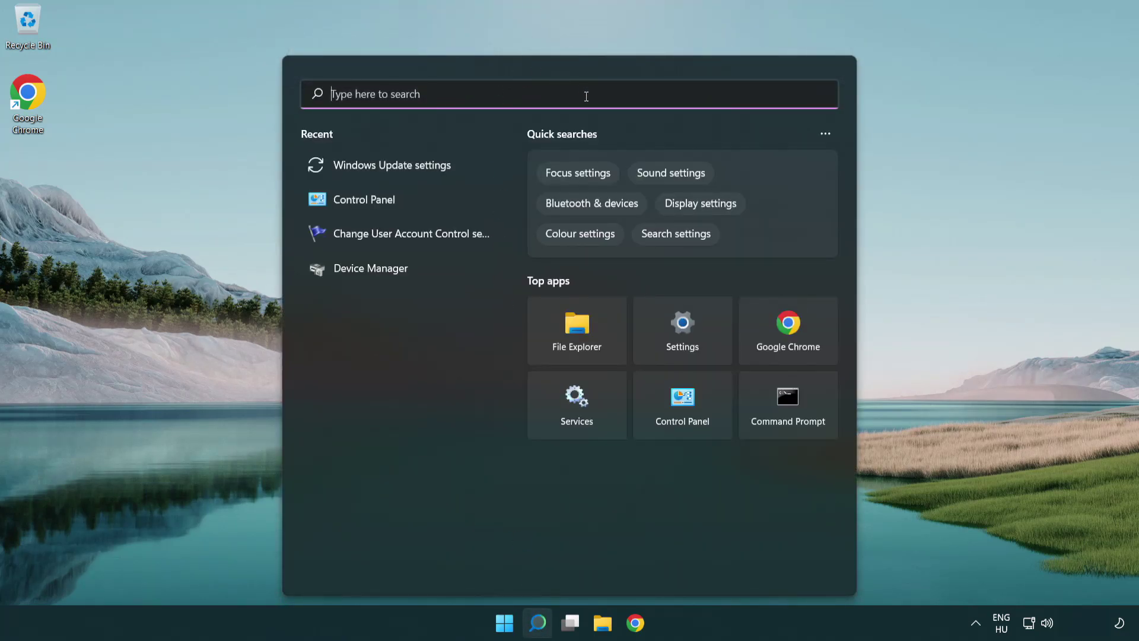
type("cmd")
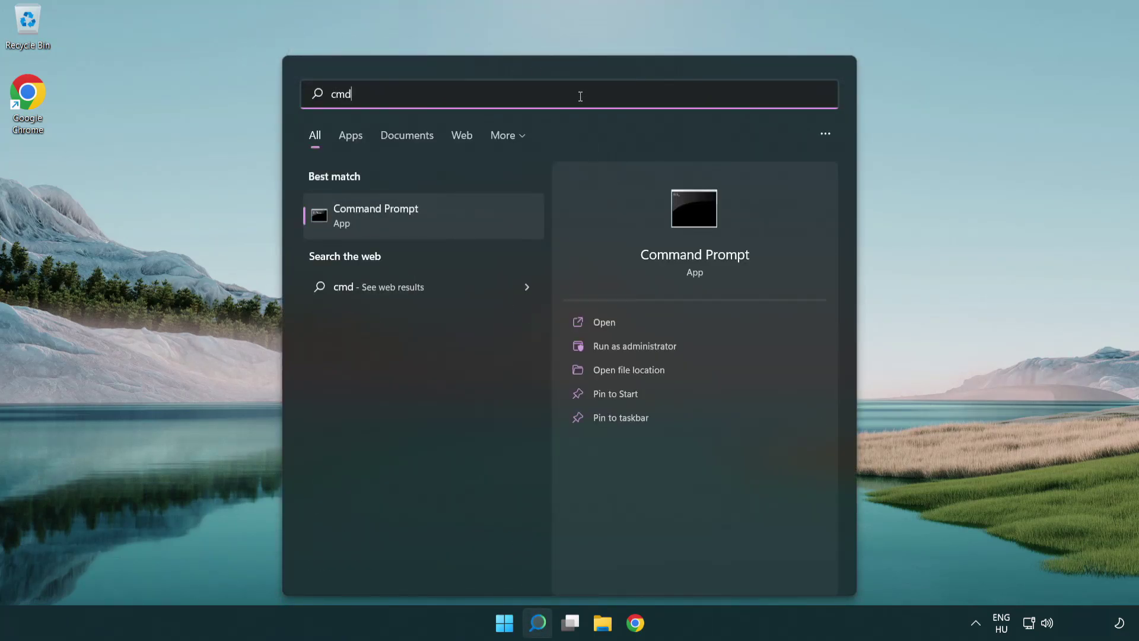
right_click(464, 211)
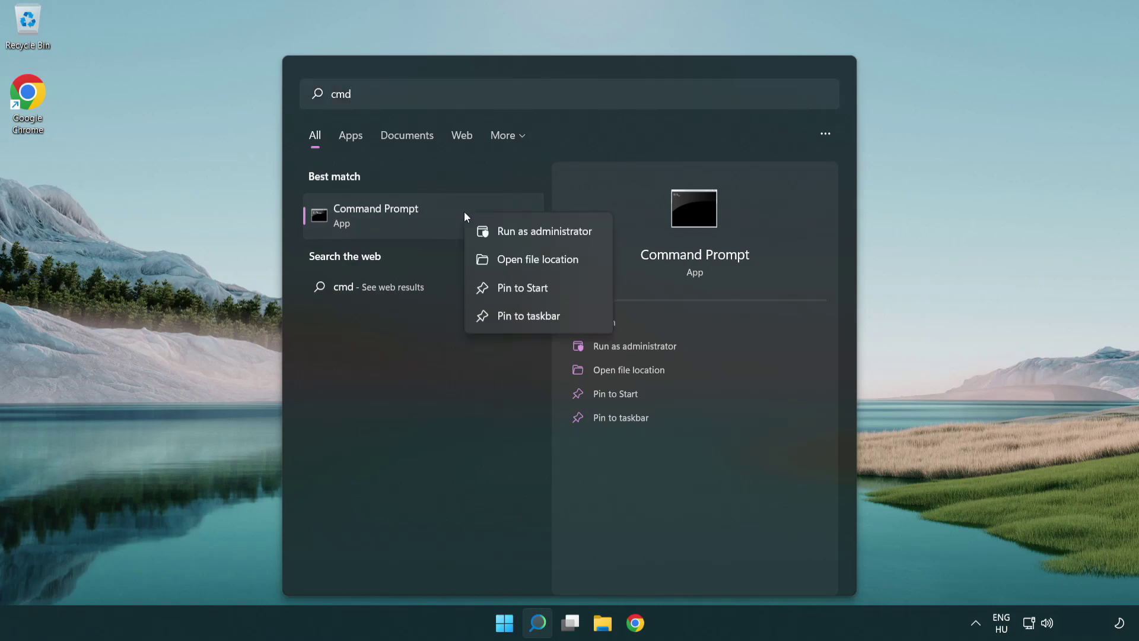
left_click(551, 232)
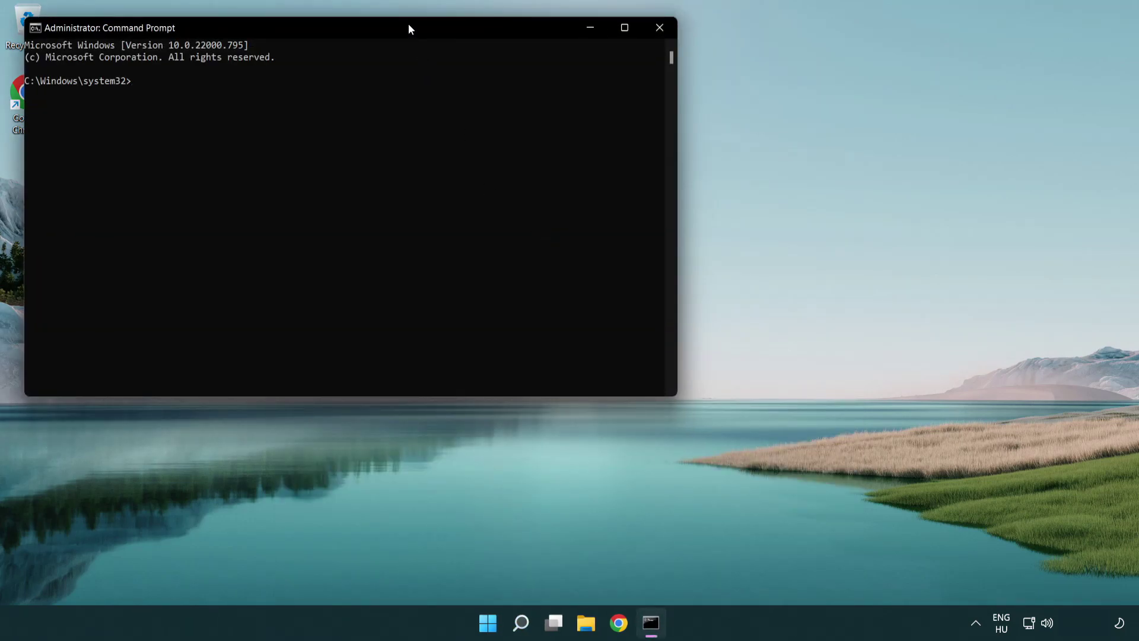
Run ipconfig /flushdns and netsh winsock reset, then exit the console.
left_click_drag(408, 25, 616, 130)
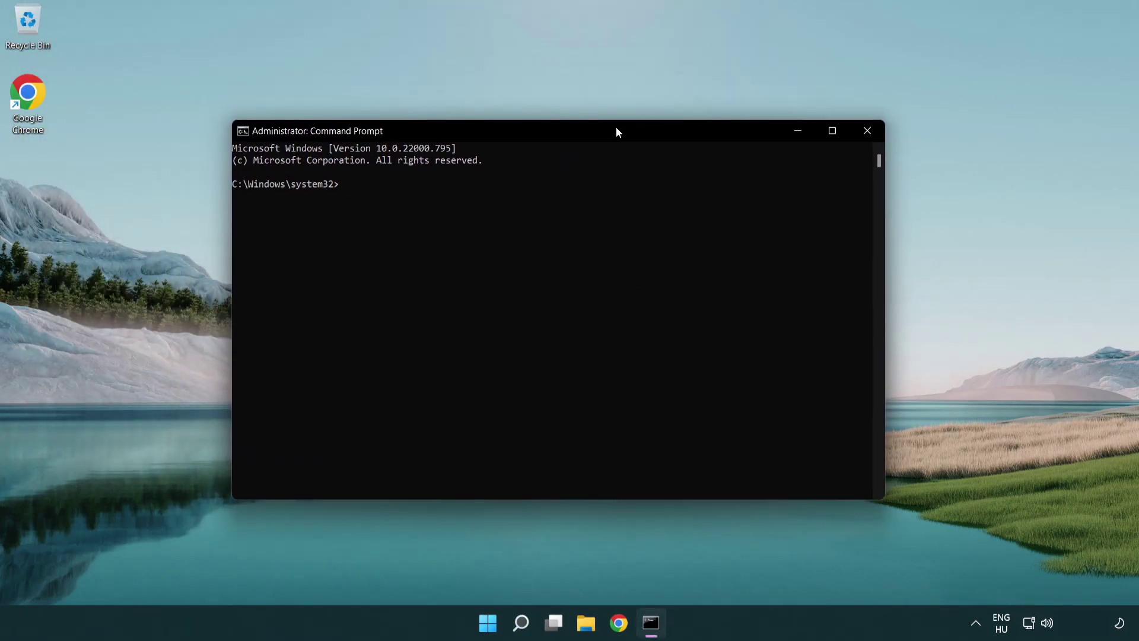
type("i")
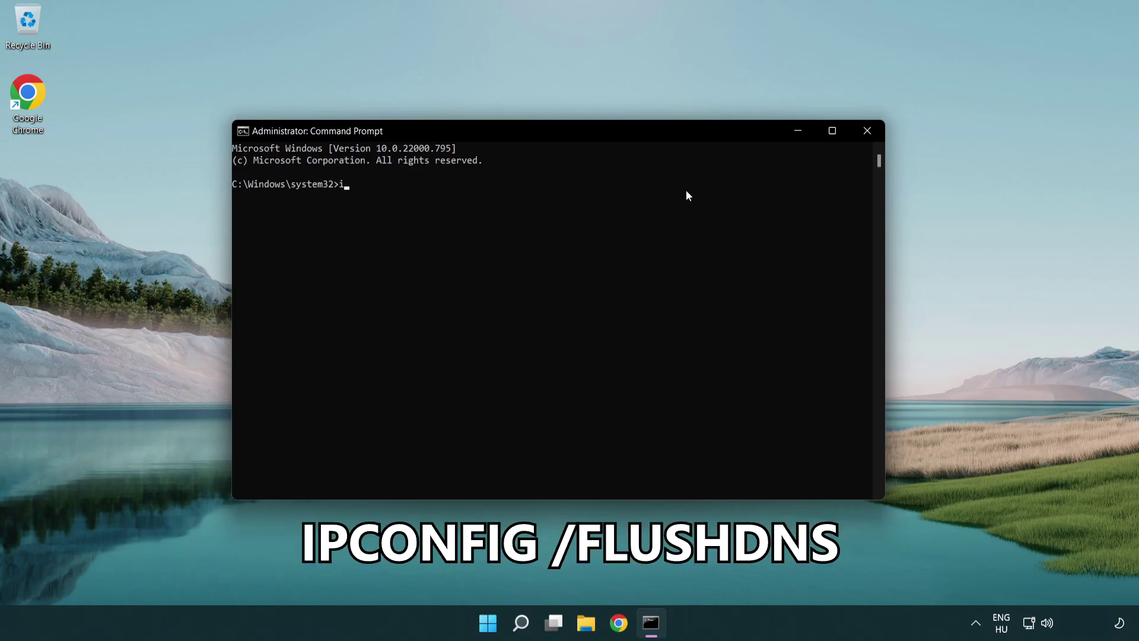
type("pconfig /flushdns")
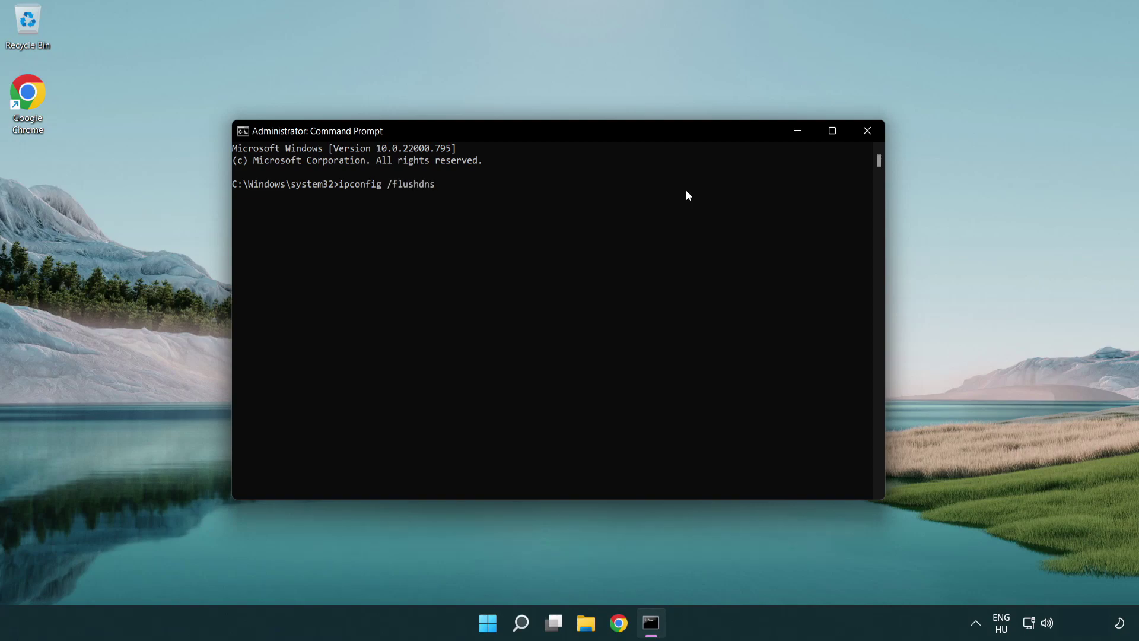
key("Return")
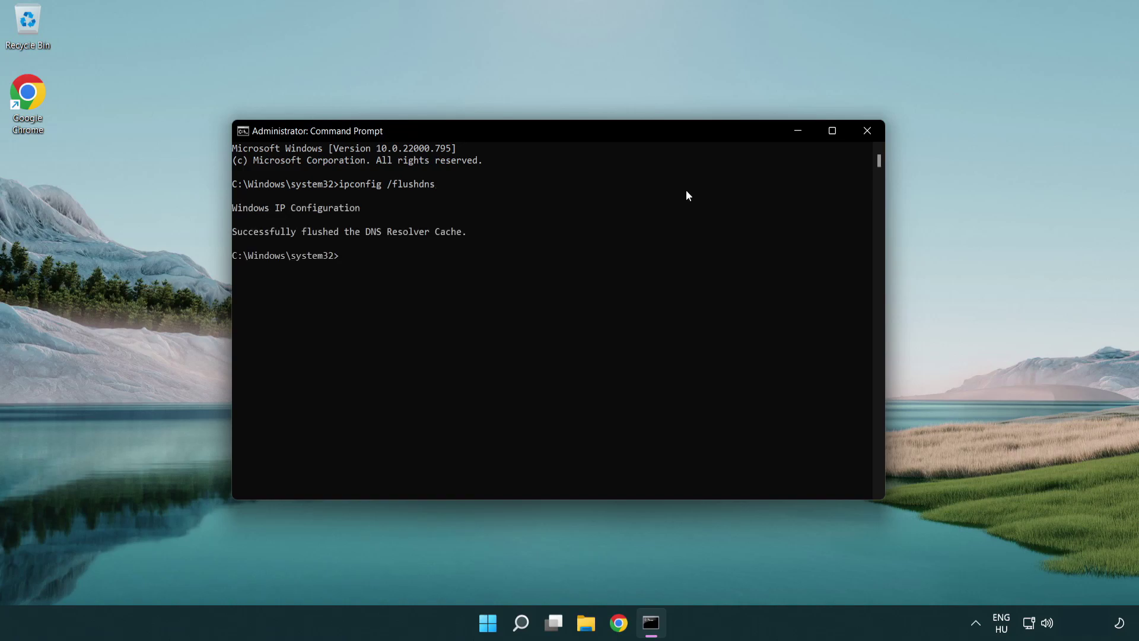
type("net")
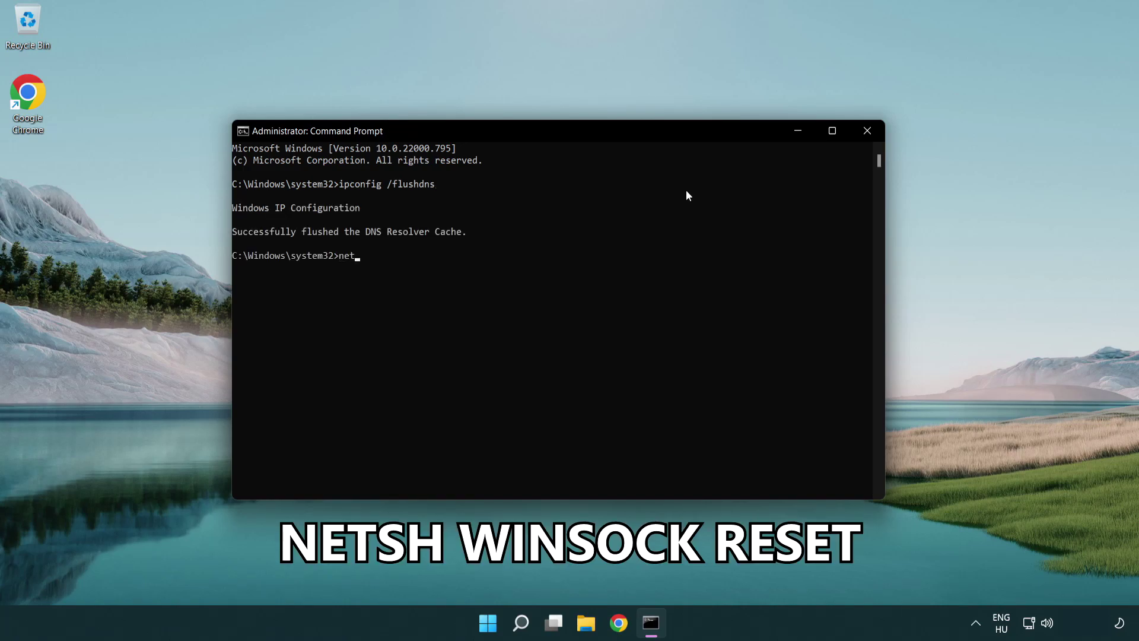
type("sh winsock reset")
key("Return")
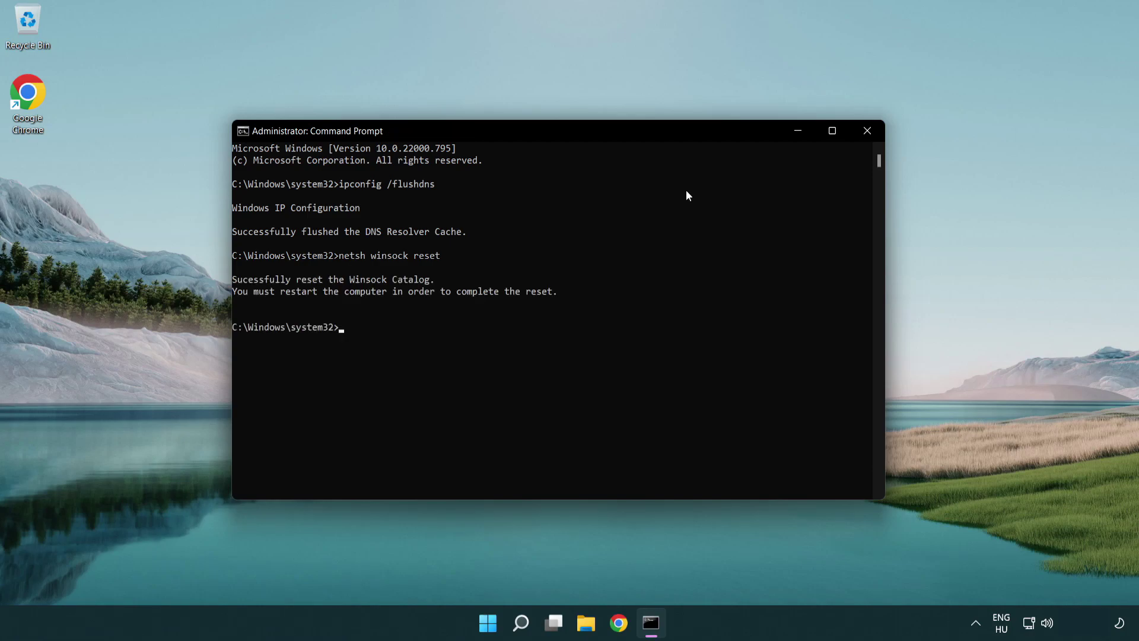
type("exit")
key("Return")
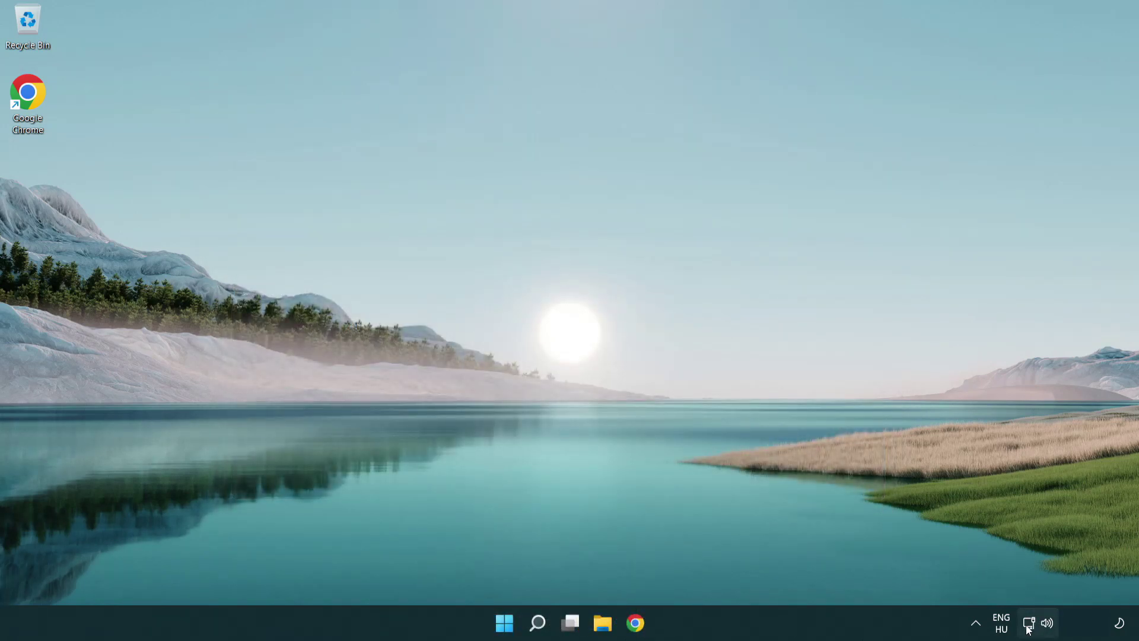
Go from the tray network icon to Network & internet's Advanced network settings page.
right_click(1033, 628)
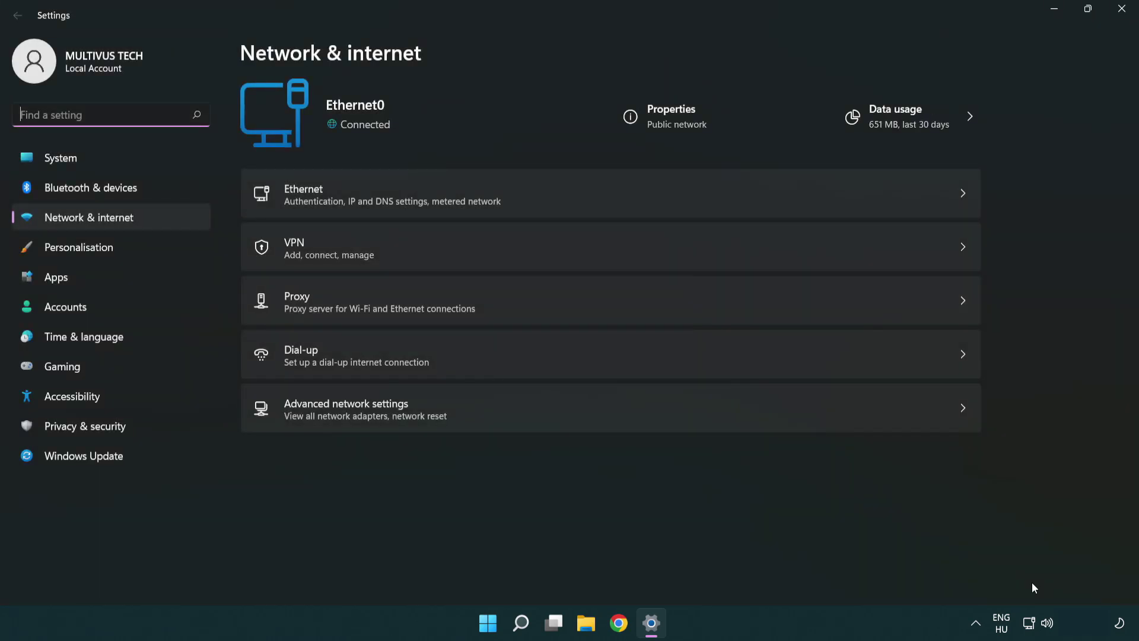
left_click(614, 418)
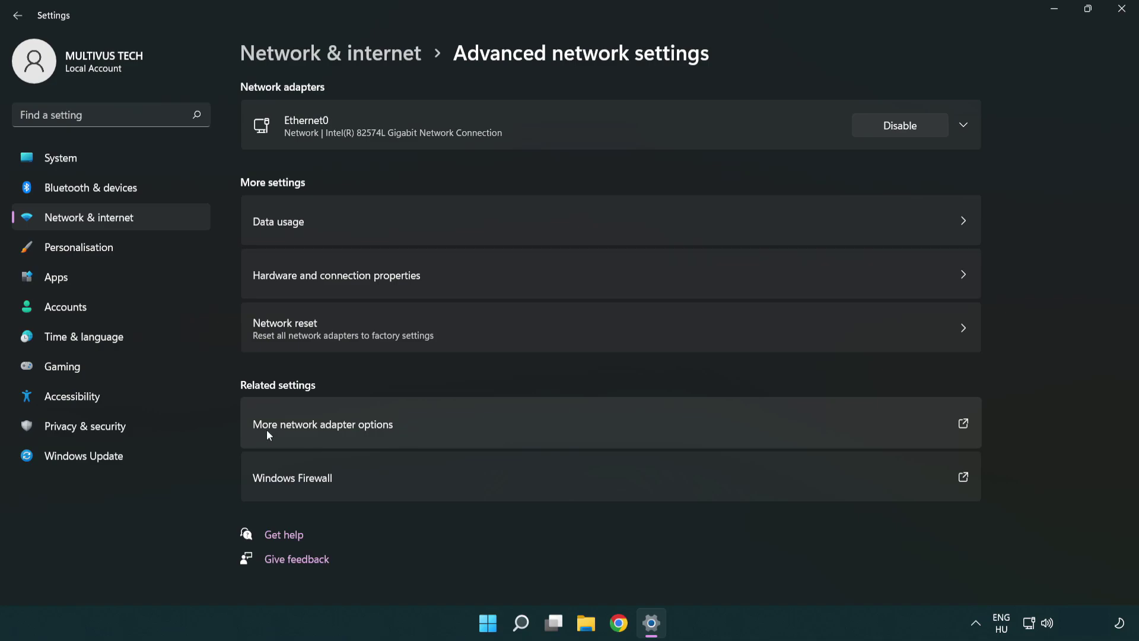
Open Ethernet0's Properties and select Internet Protocol Version 4 (TCP/IPv4).
left_click(349, 428)
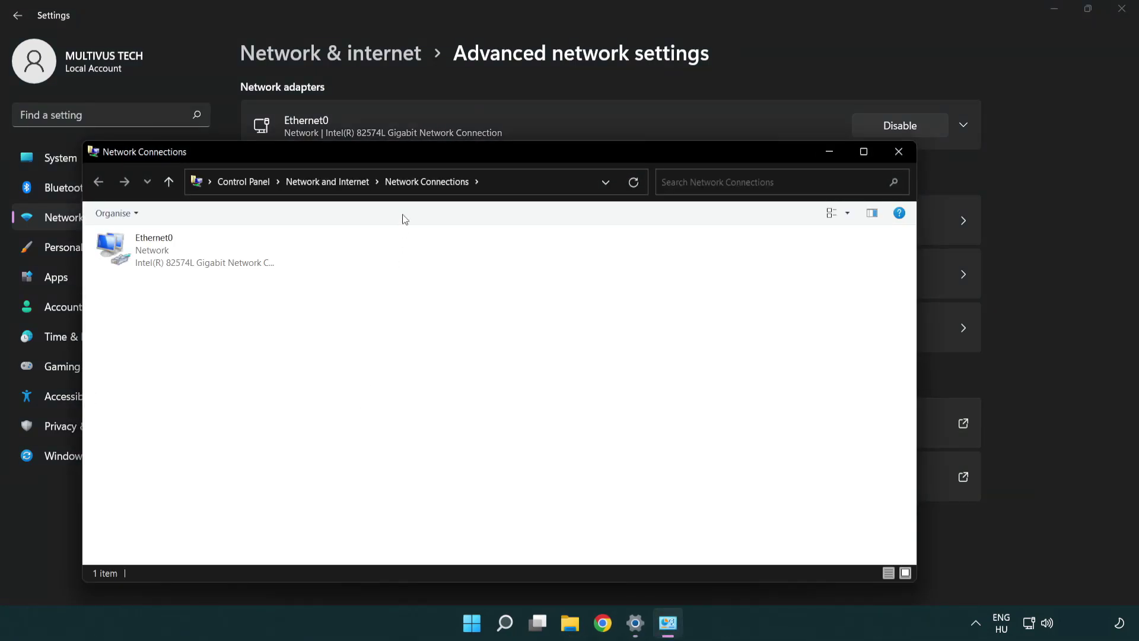
left_click_drag(422, 155, 496, 90)
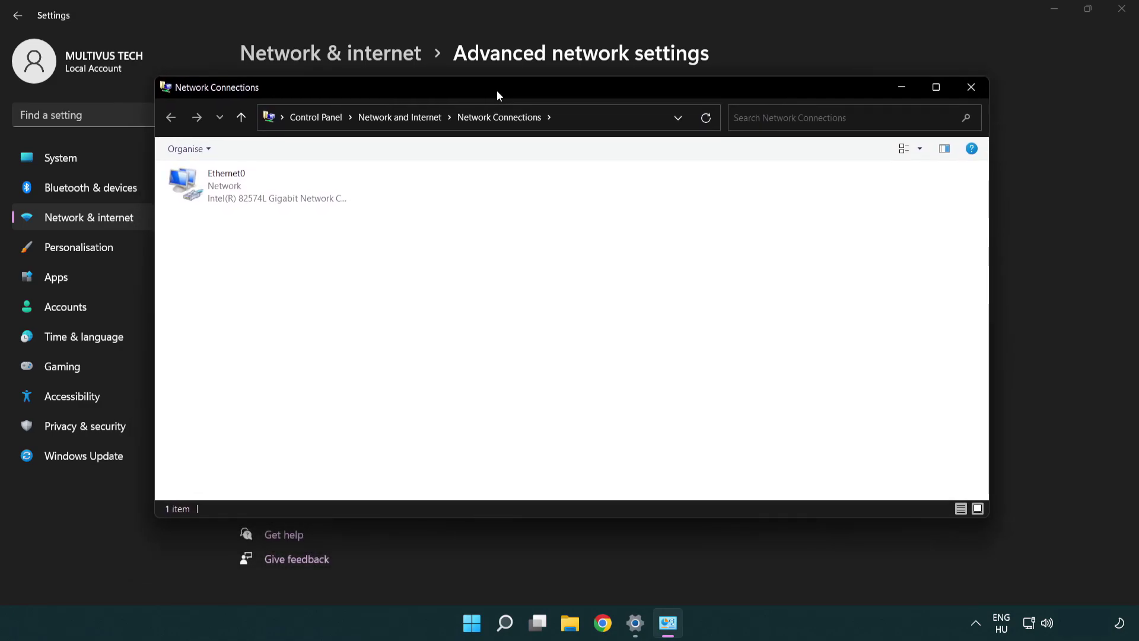
left_click(232, 193)
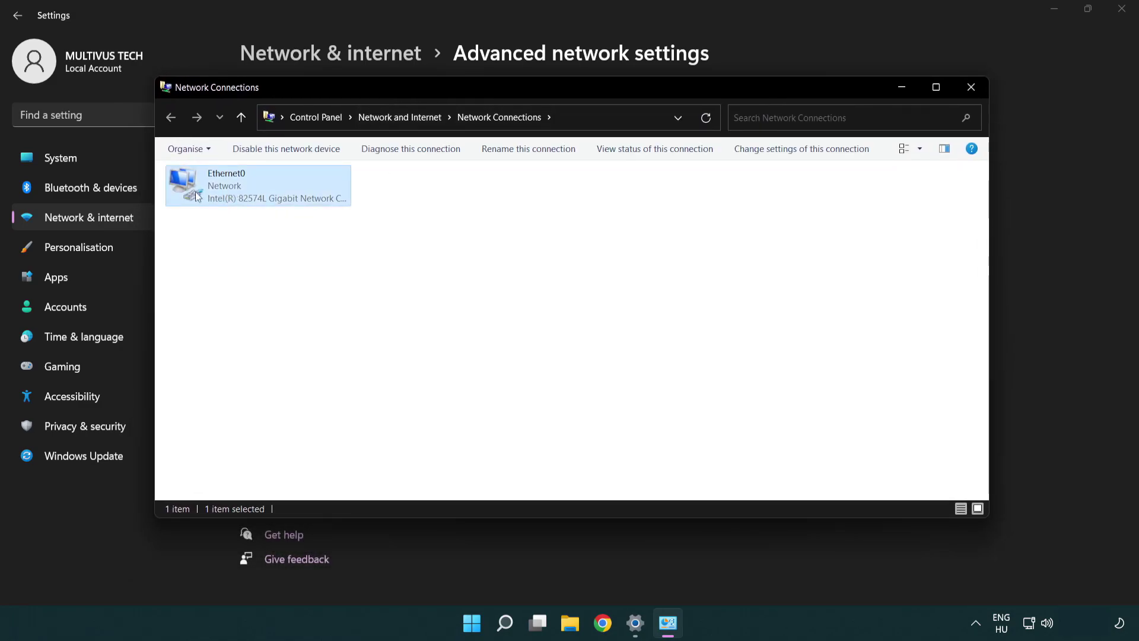
right_click(256, 188)
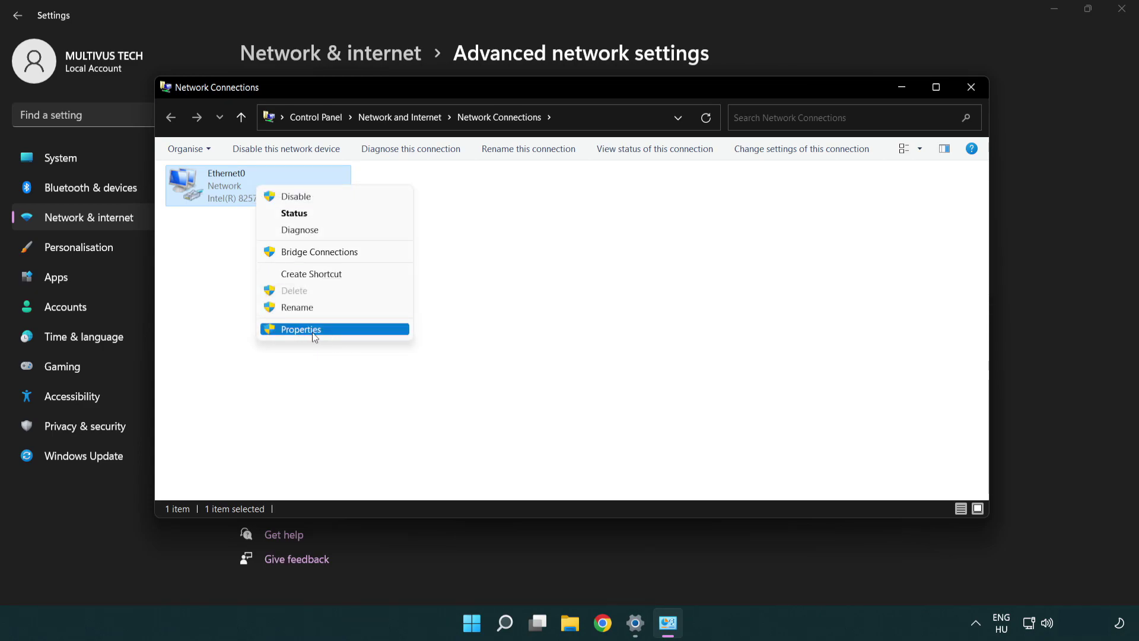
left_click(346, 330)
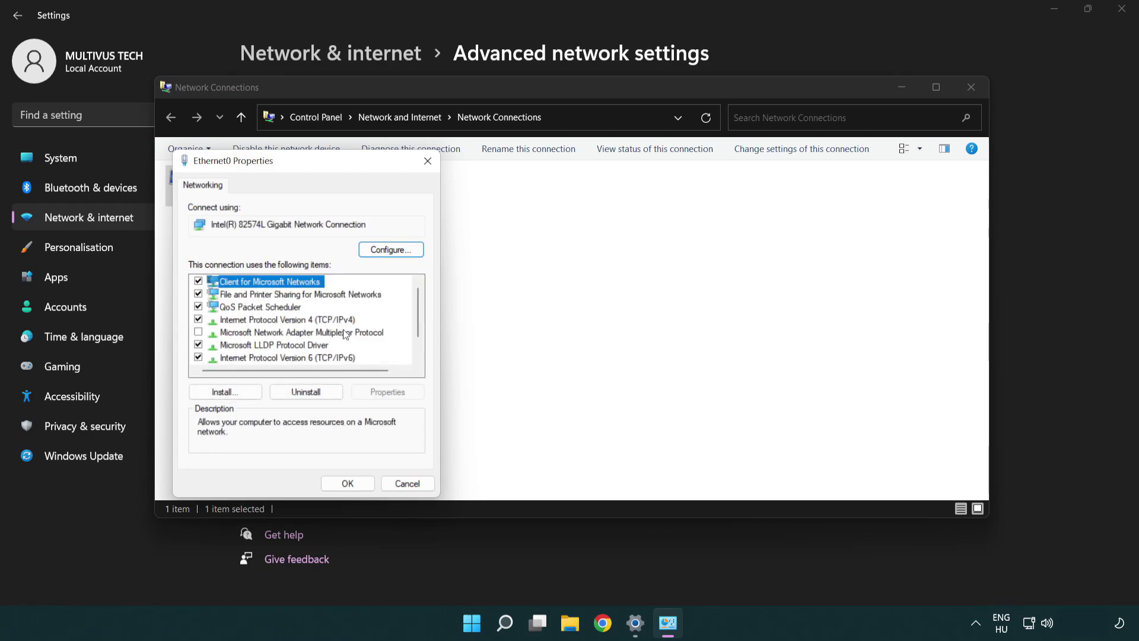
left_click_drag(291, 167, 553, 151)
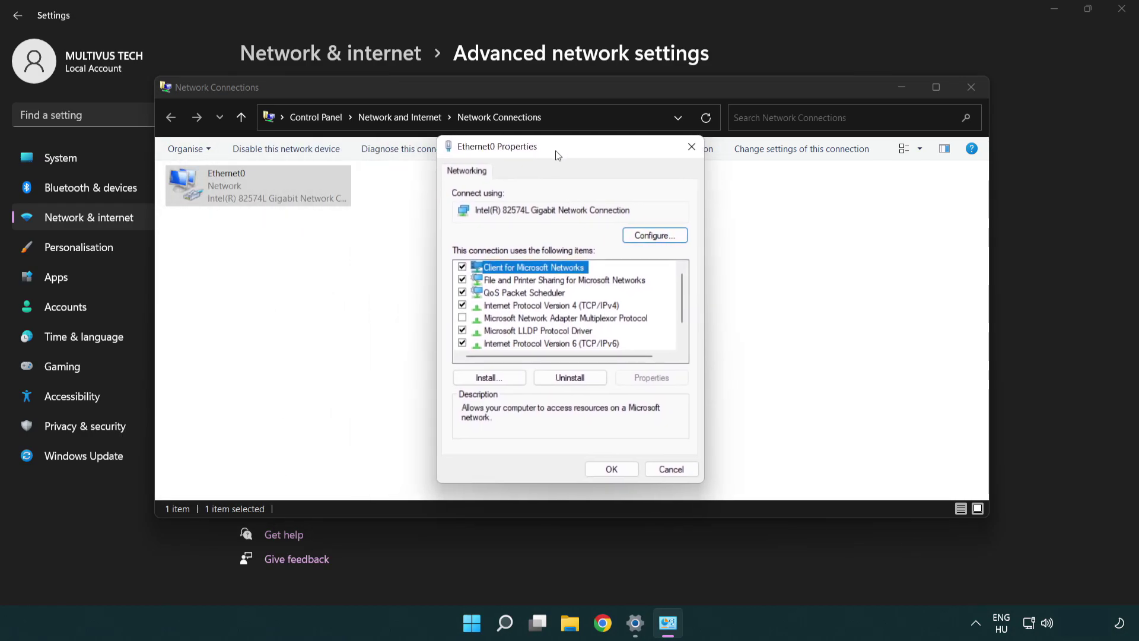
left_click(521, 308)
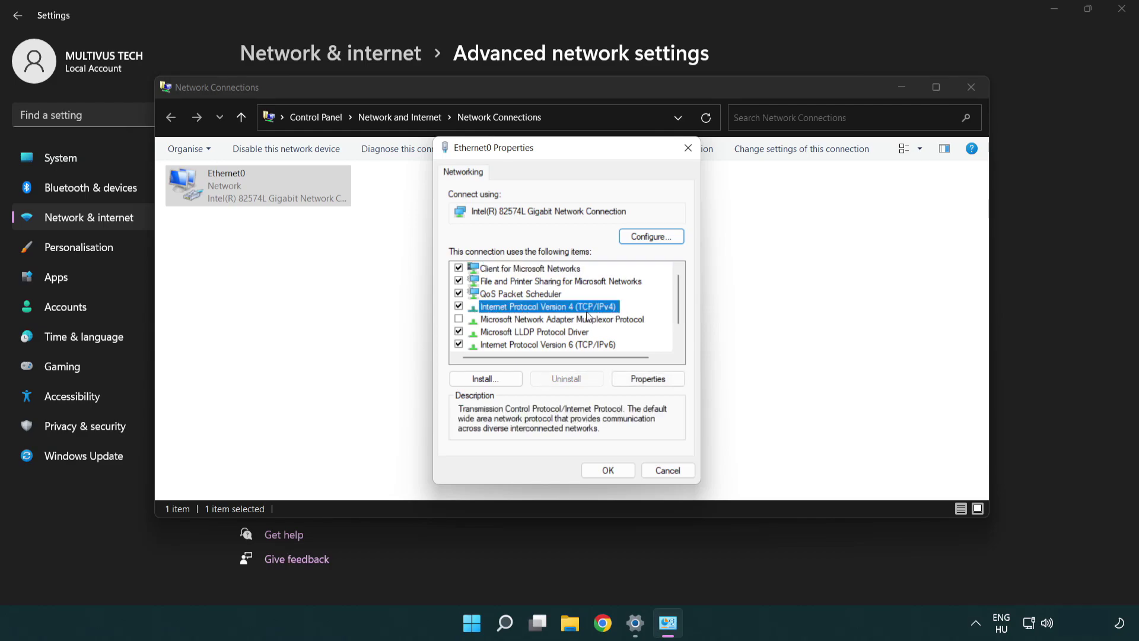
Set Ethernet0's IPv4 DNS servers manually to 8.8.8.8 and 8.8.4.4, then save and close.
left_click(649, 383)
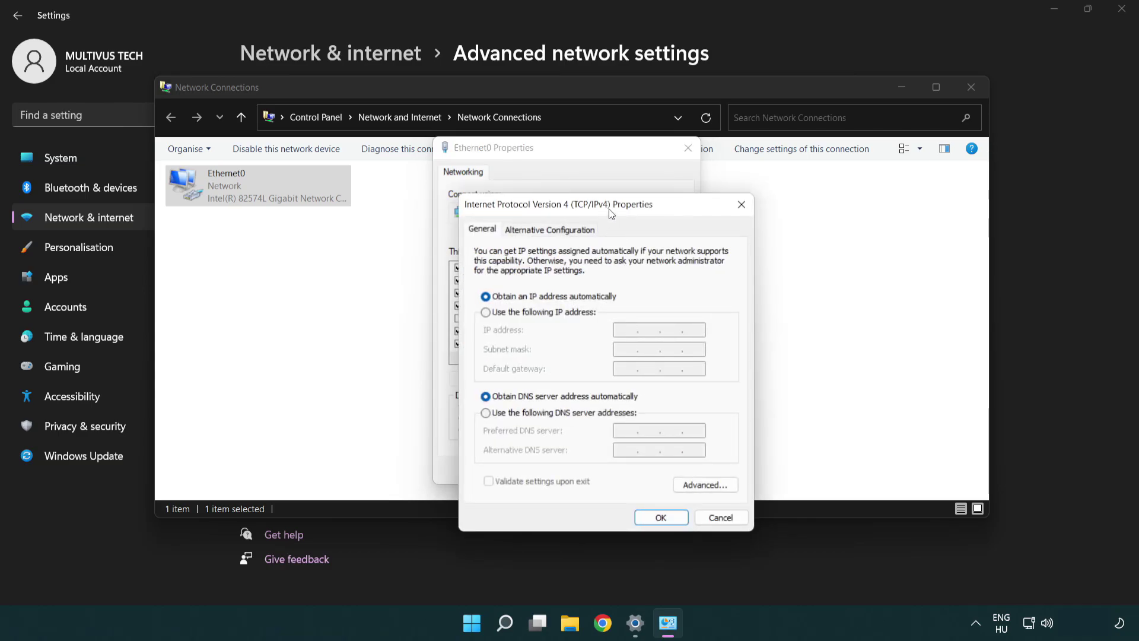
left_click_drag(611, 213, 569, 162)
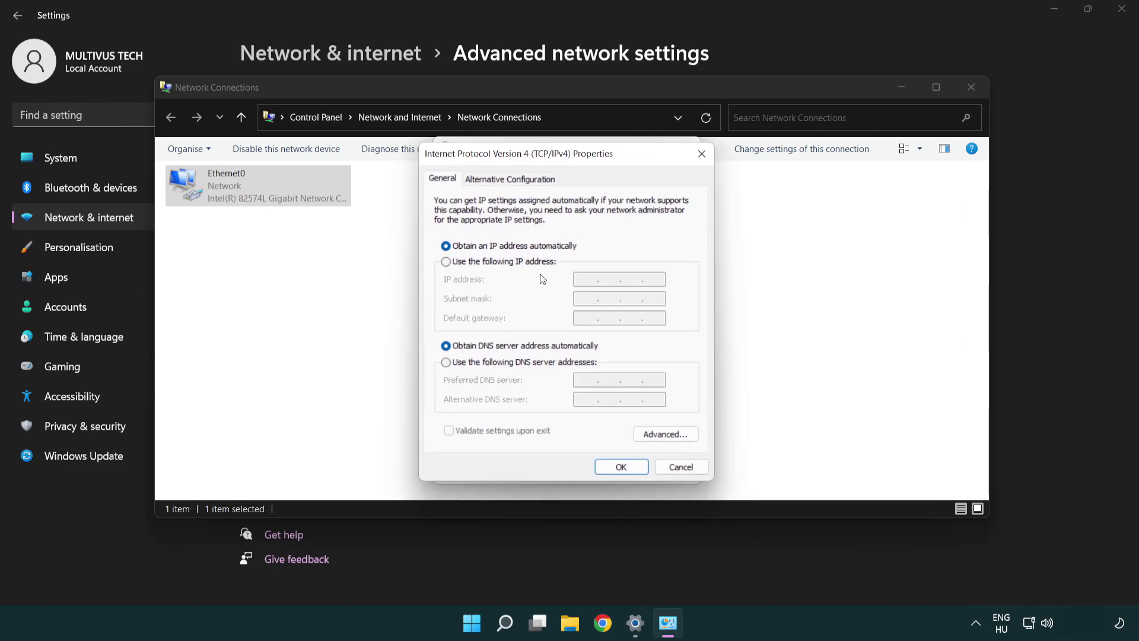
left_click(466, 364)
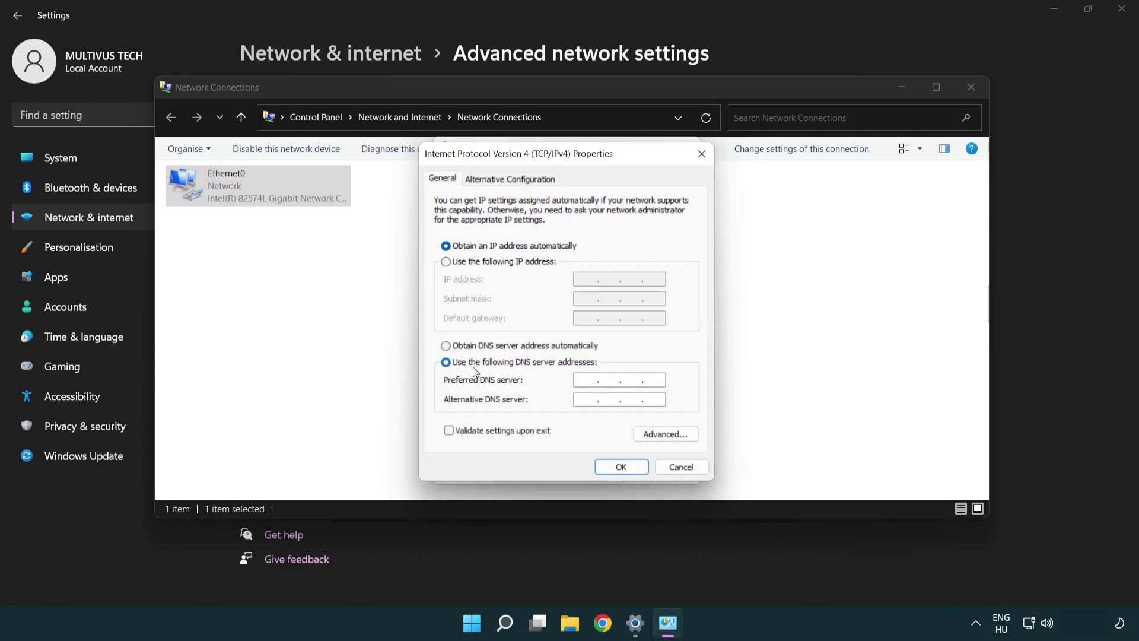
type("8")
type("8")
type("8.")
type("8")
type("8.8.")
type("4.4")
left_click(620, 469)
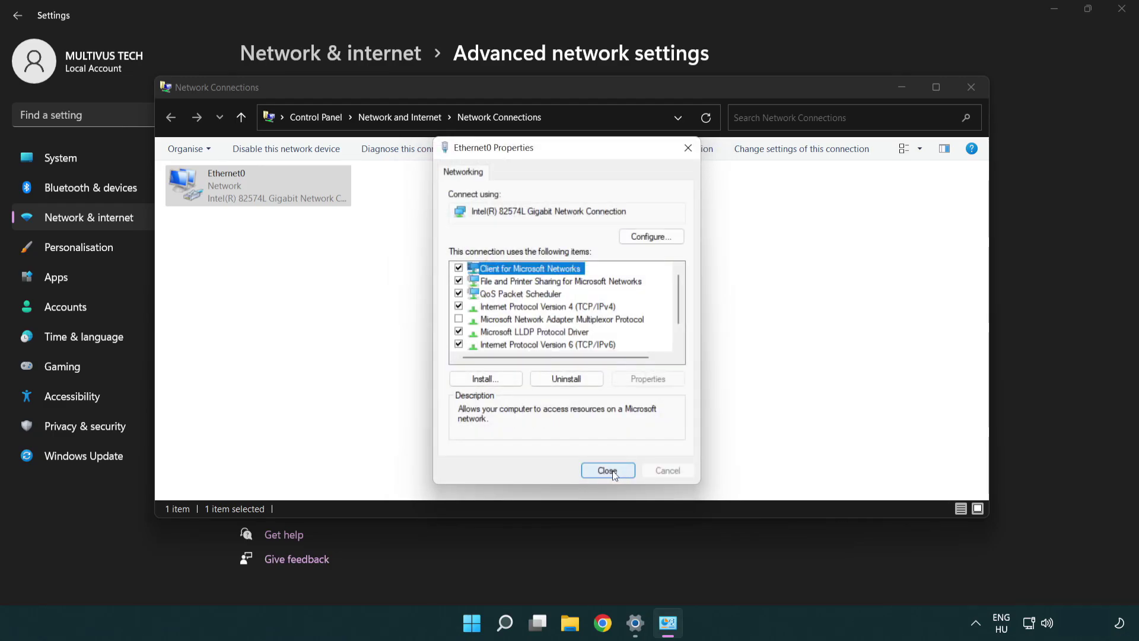
left_click(615, 473)
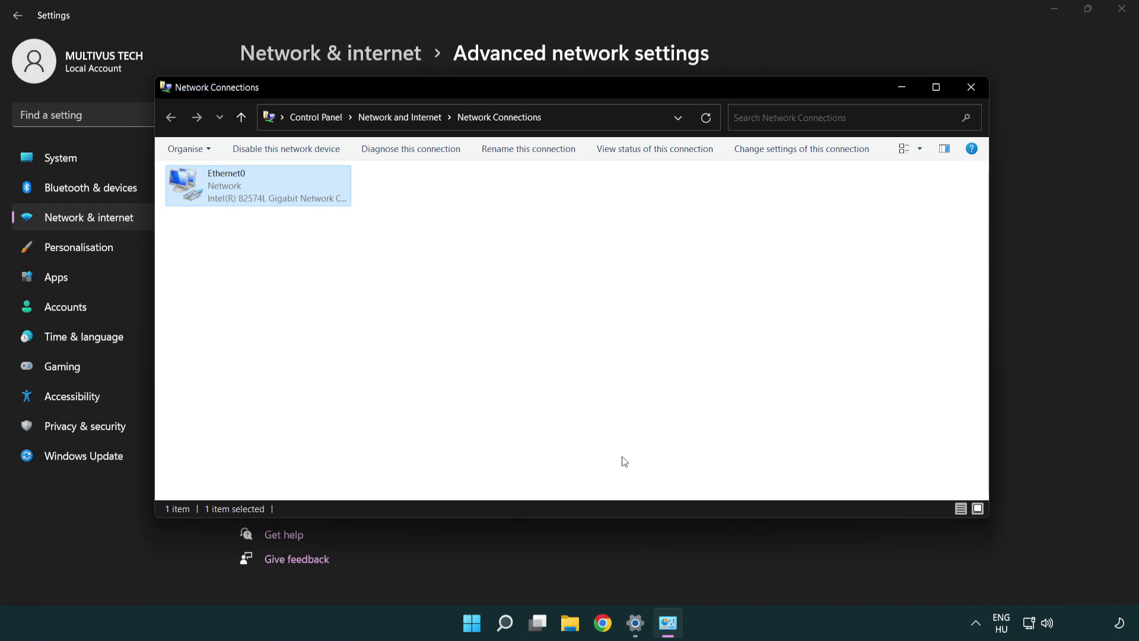
Close Network Connections and Settings, then reopen Network & internet settings from the tray icon.
left_click(971, 88)
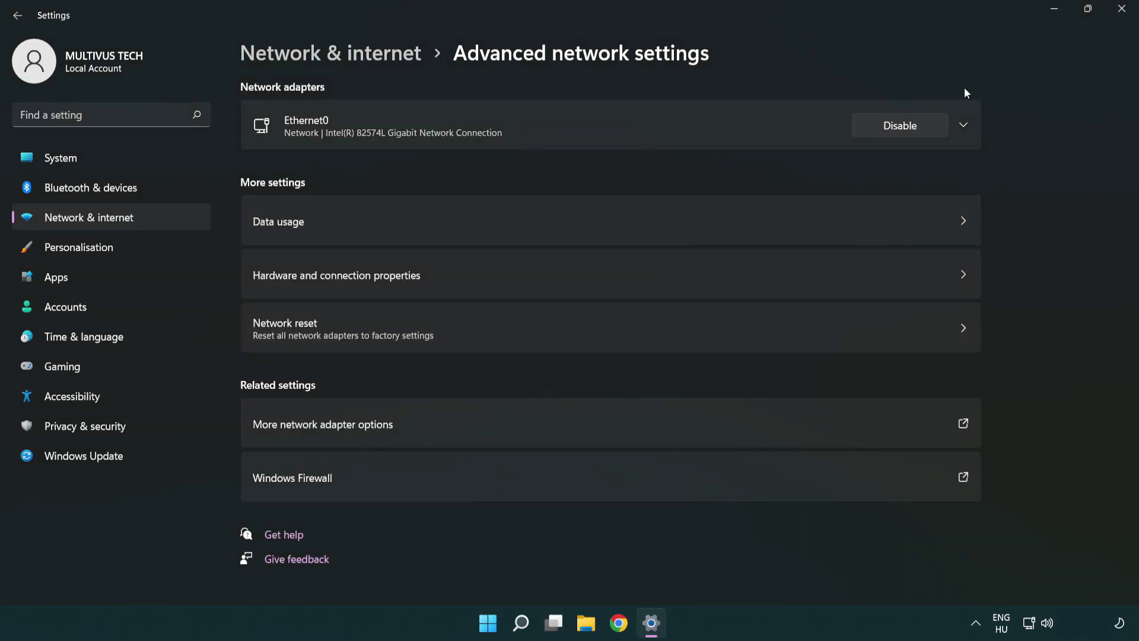
left_click(1114, 20)
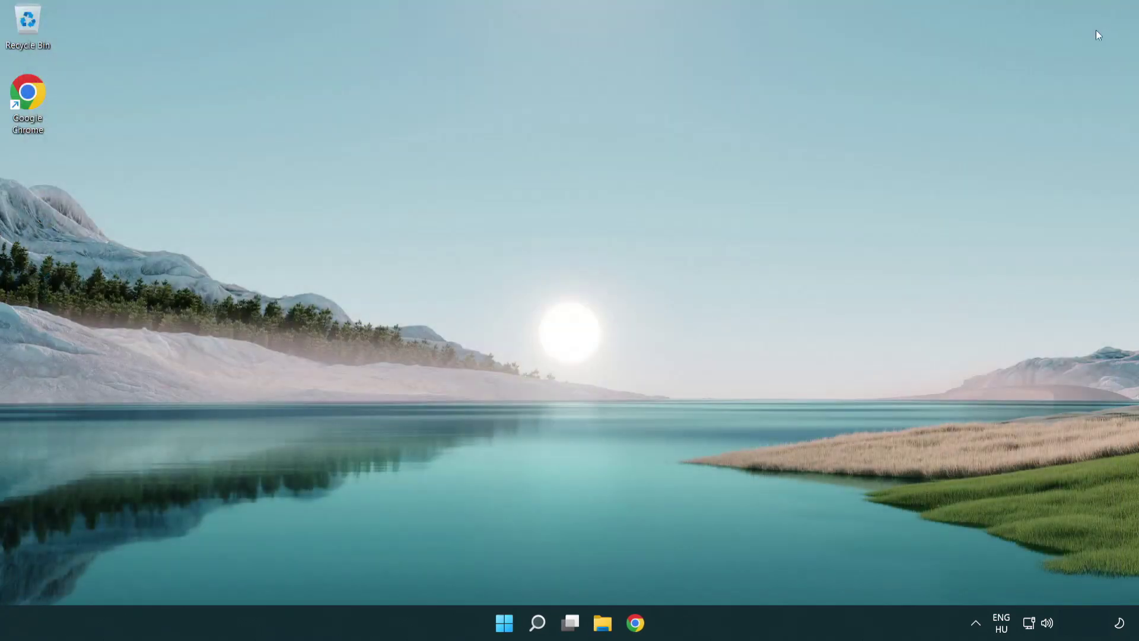
left_click(504, 623)
left_click(753, 572)
right_click(1029, 623)
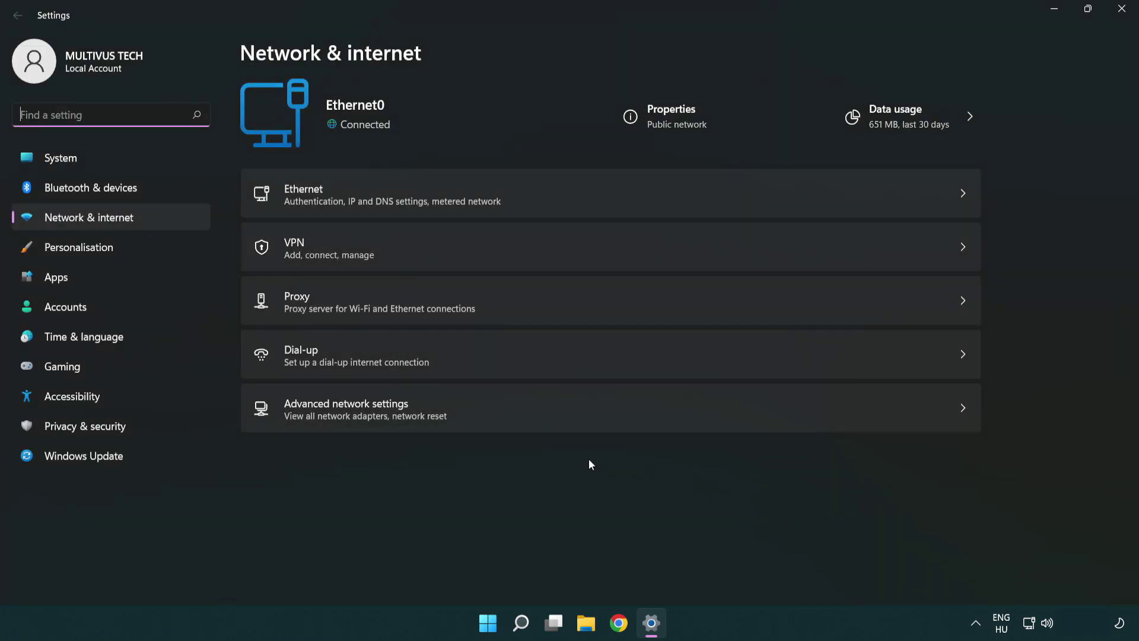
Run Network reset from Advanced network settings, confirm it, and dismiss the sign-out notice.
left_click(516, 411)
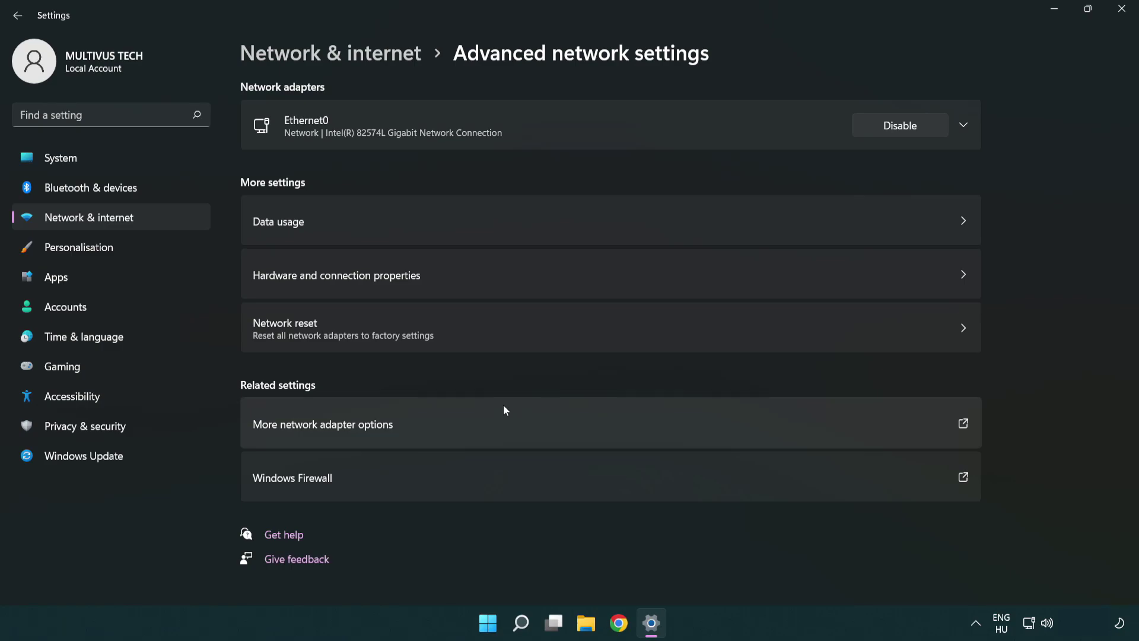
left_click(511, 338)
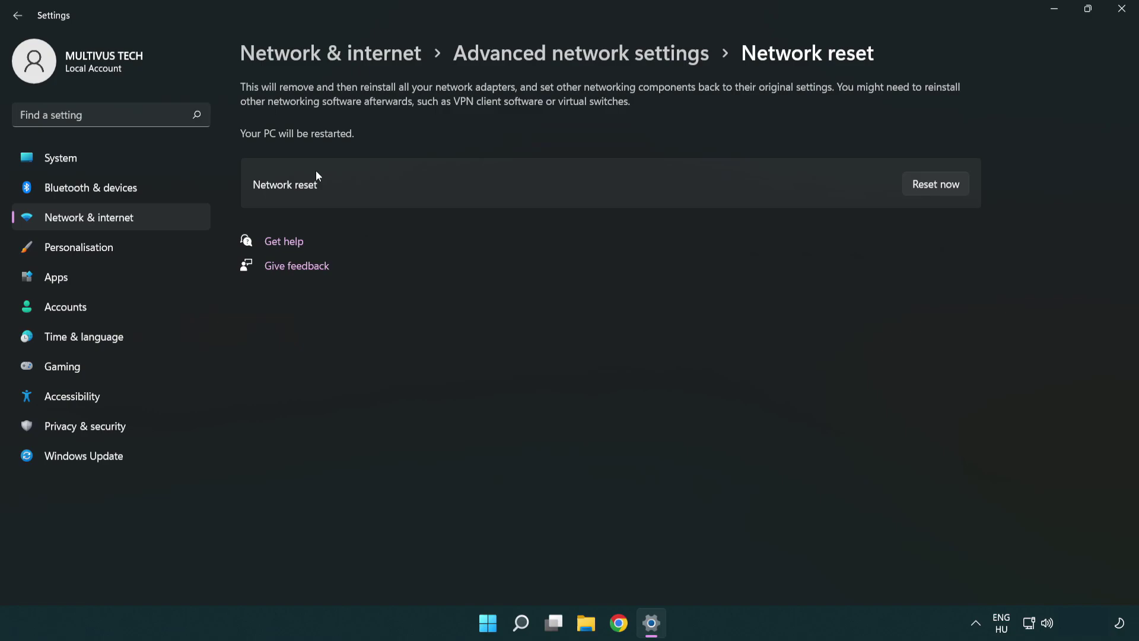
left_click(946, 184)
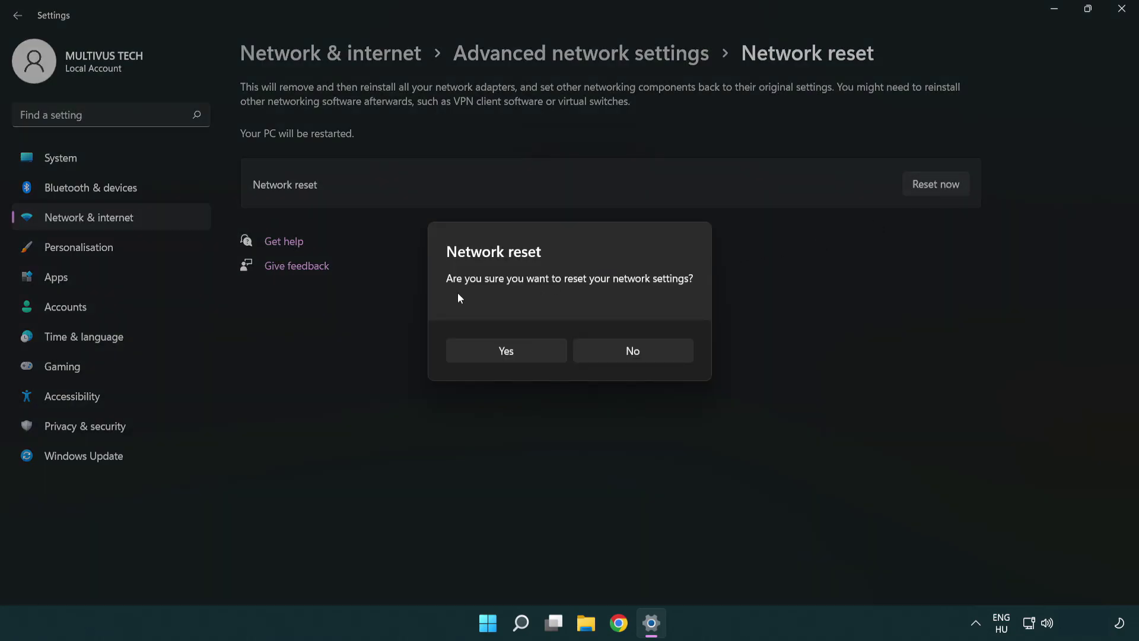
left_click(517, 359)
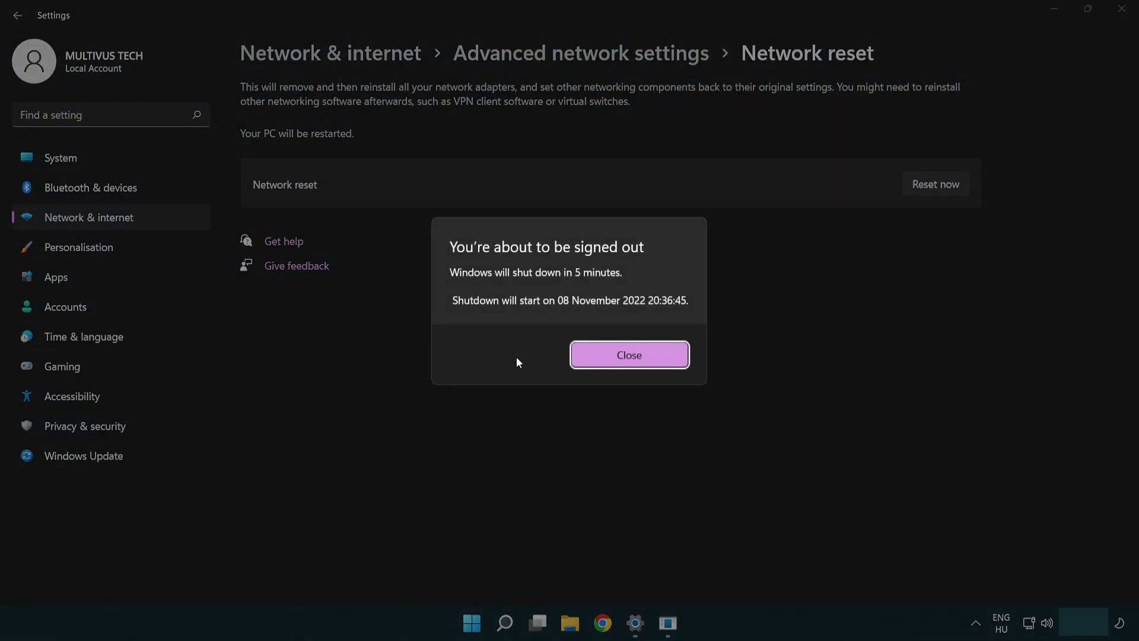
left_click(647, 354)
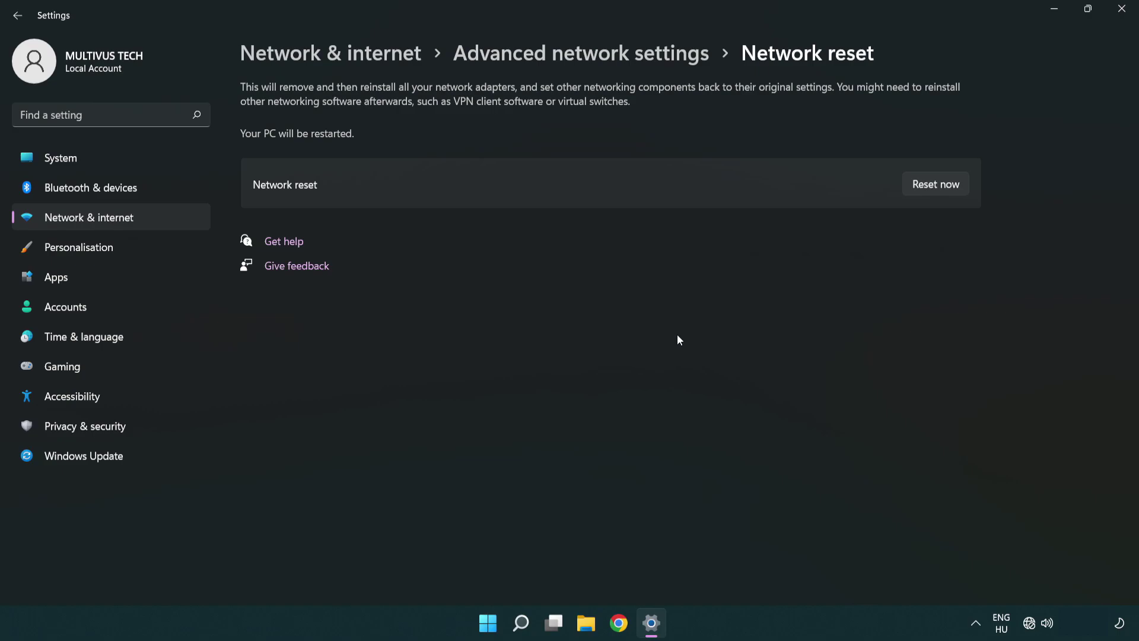
Close Settings and show the Start menu's Sleep, Shut down and Restart options.
left_click(1122, 9)
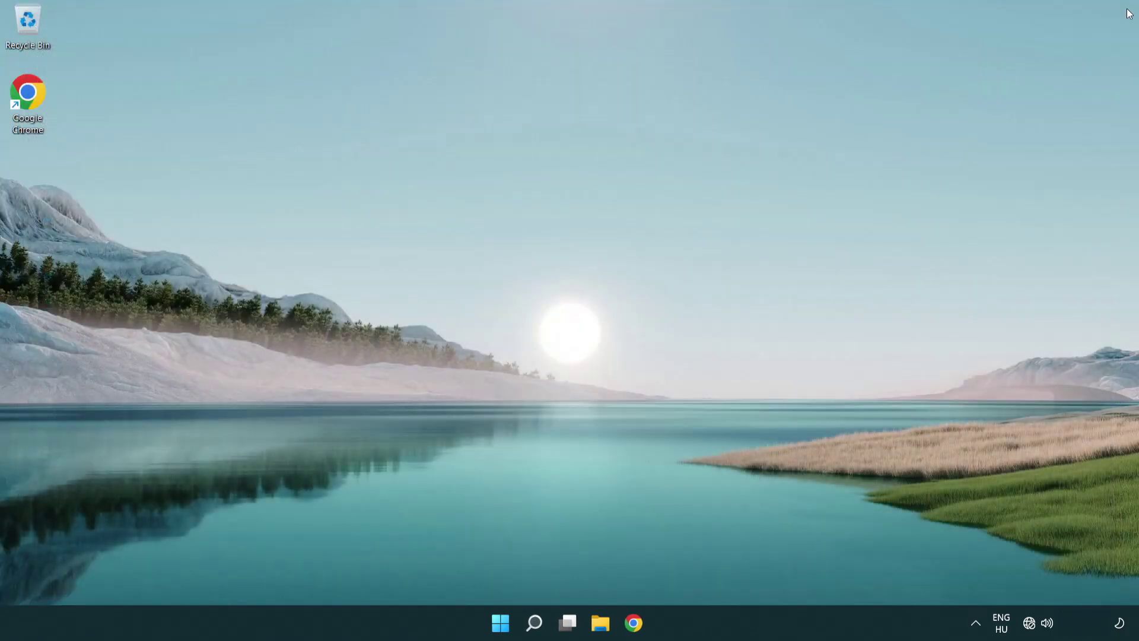
left_click(504, 622)
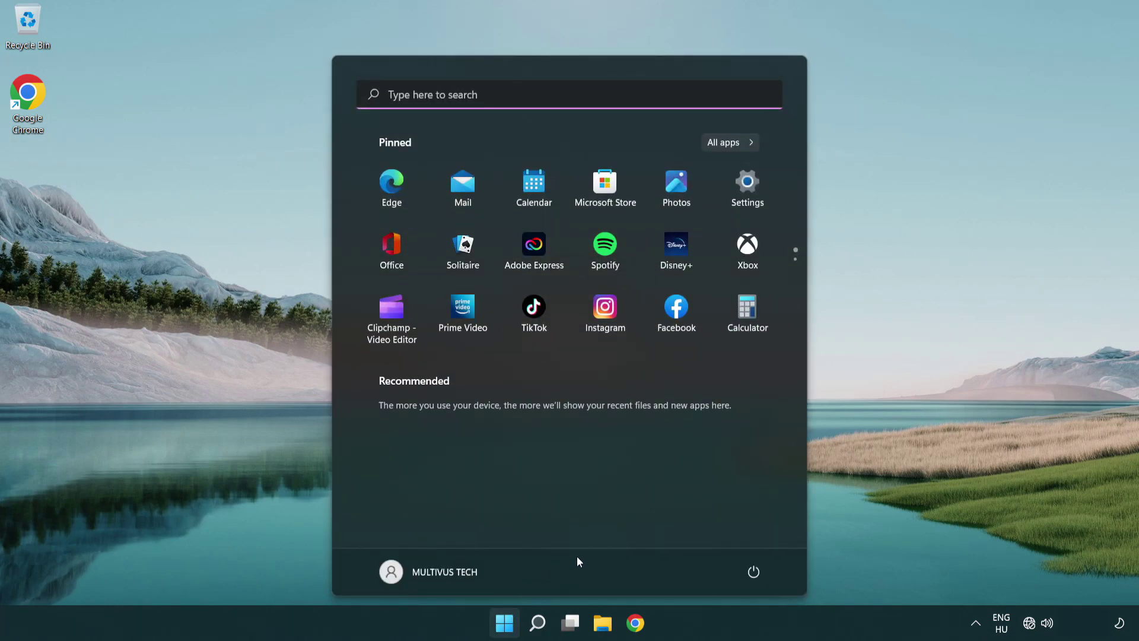
left_click(754, 571)
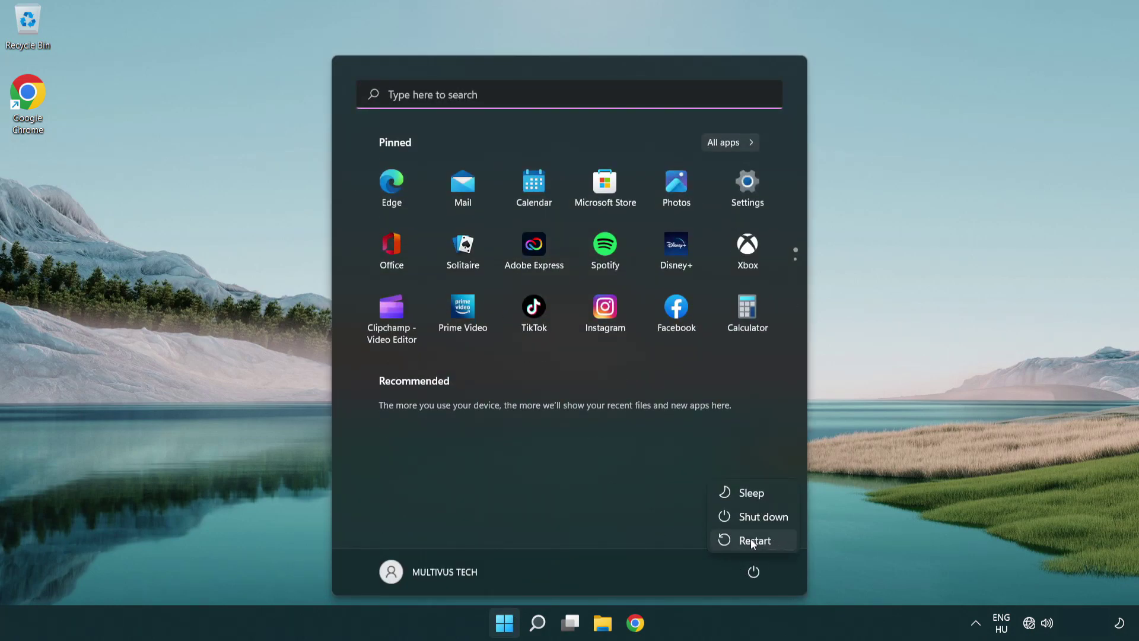